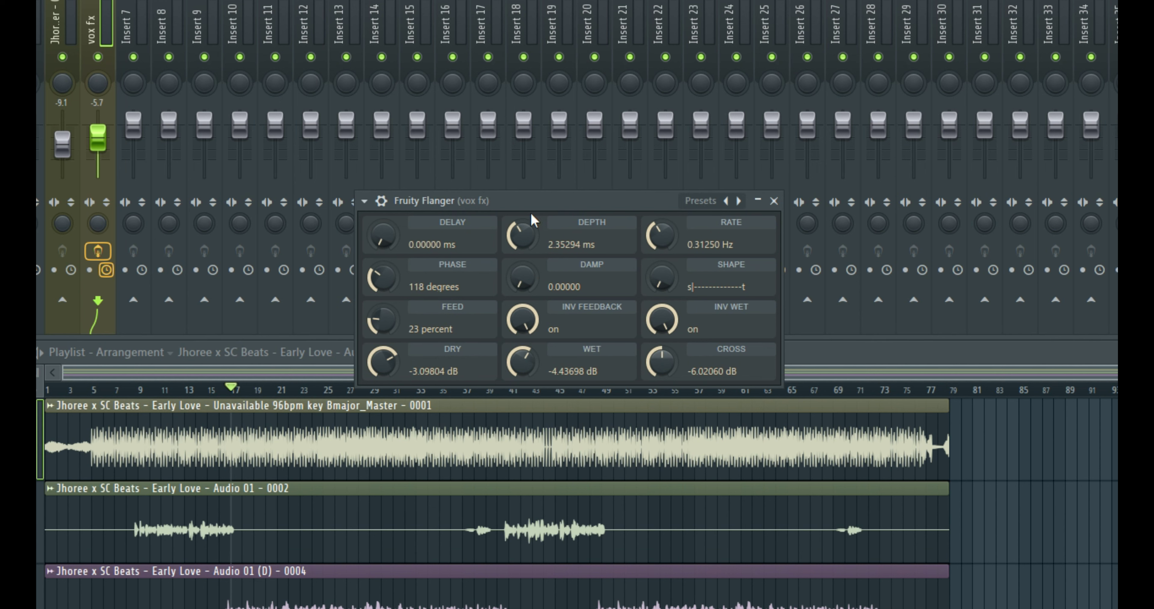
# - Reveal the Fruity Flanger's ON and MIX LEVEL controls, reposition its window, and play the vocal
pyautogui.click(390, 208)
pyautogui.moveTo(585, 199); pyautogui.dragTo(649, 183)
pyautogui.press('space')
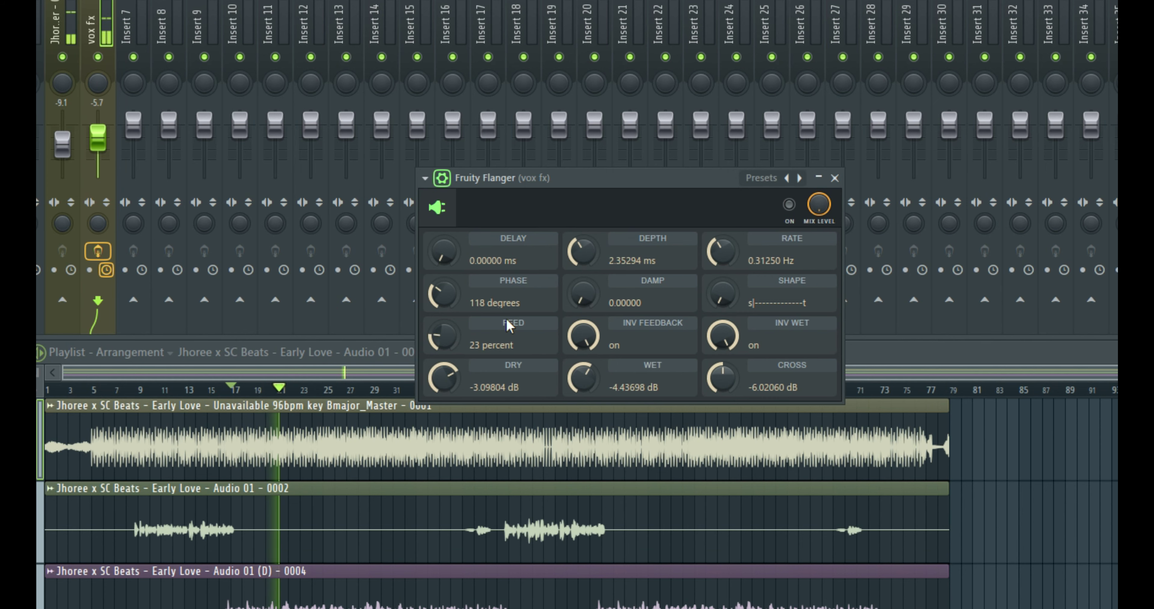
pyautogui.press('space')
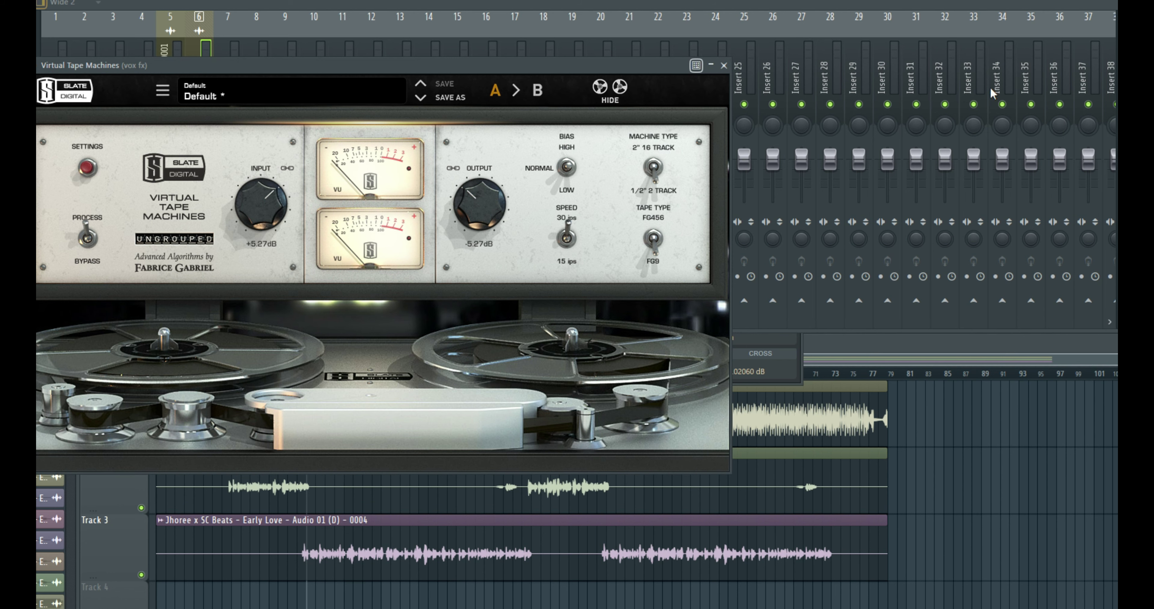
# - Close Virtual Tape Machines and the other plugin windows, then open the Track 3 vocal clip settings
pyautogui.click(723, 65)
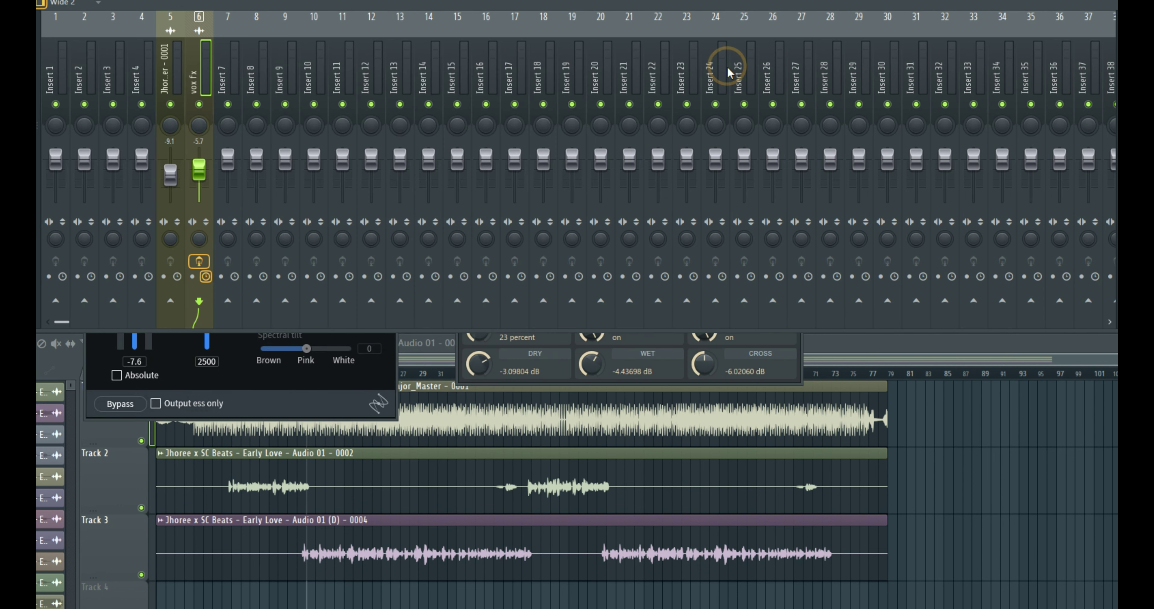
pyautogui.click(459, 546)
pyautogui.doubleClick(458, 546)
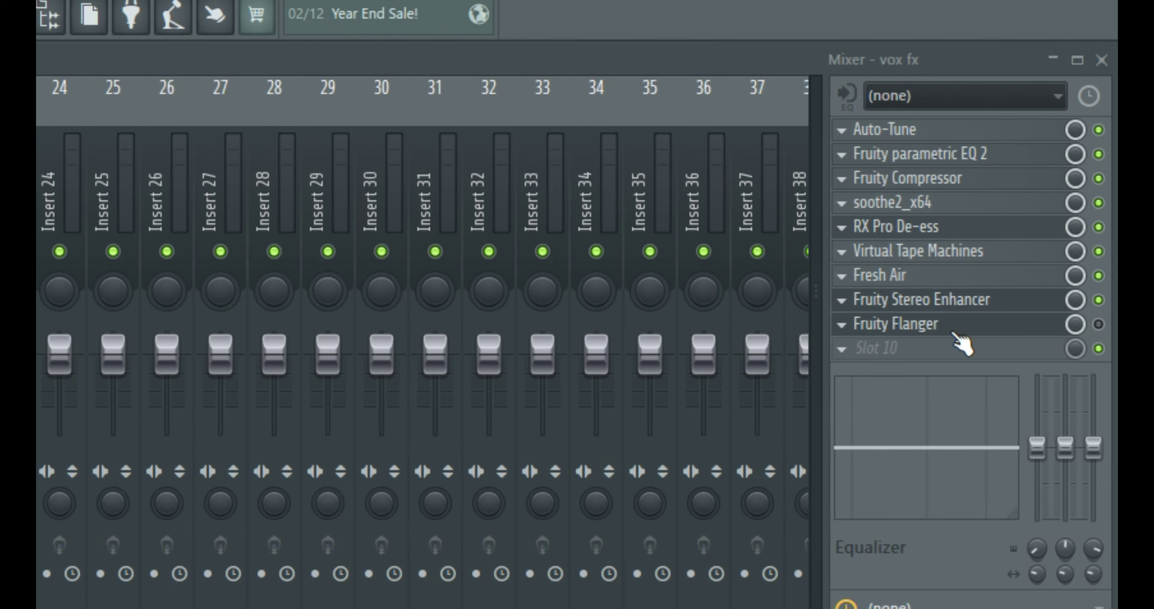
# - Open the vox fx Fruity Flanger, switch it on, move its window aside, and audition the vocal
pyautogui.click(938, 327)
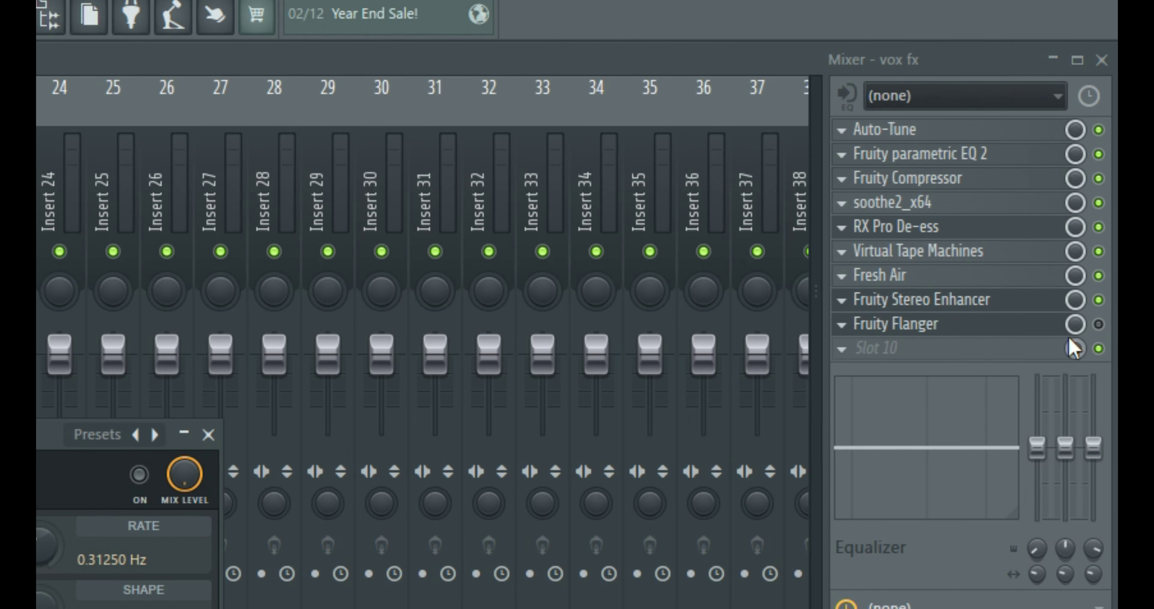
pyautogui.click(1099, 324)
pyautogui.moveTo(0, 434); pyautogui.dragTo(0, 446)
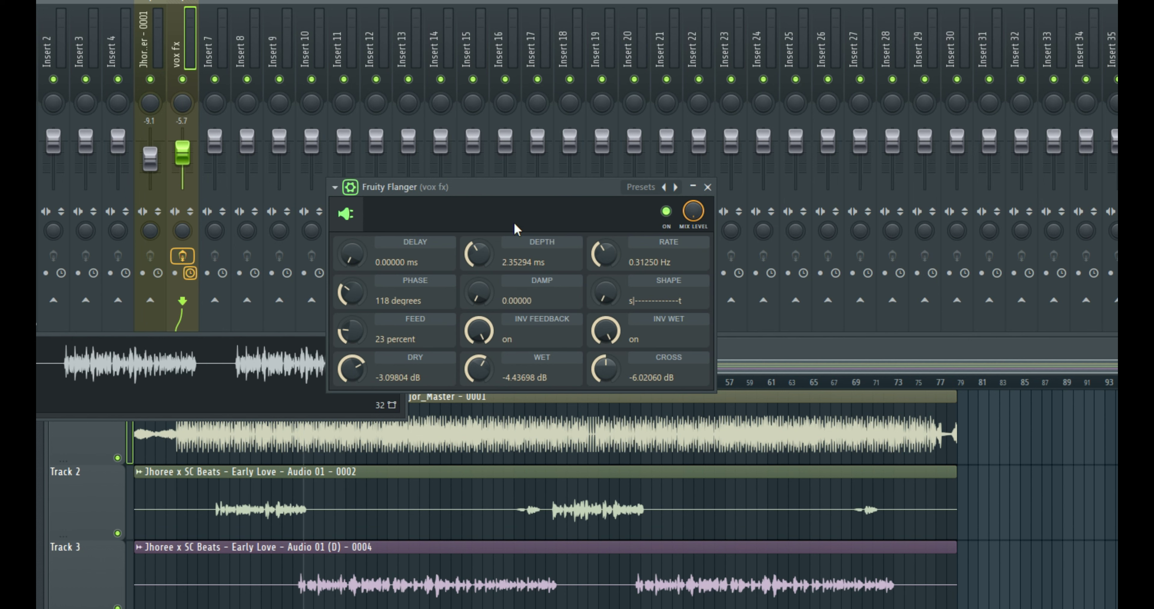
pyautogui.moveTo(513, 193); pyautogui.dragTo(495, 175)
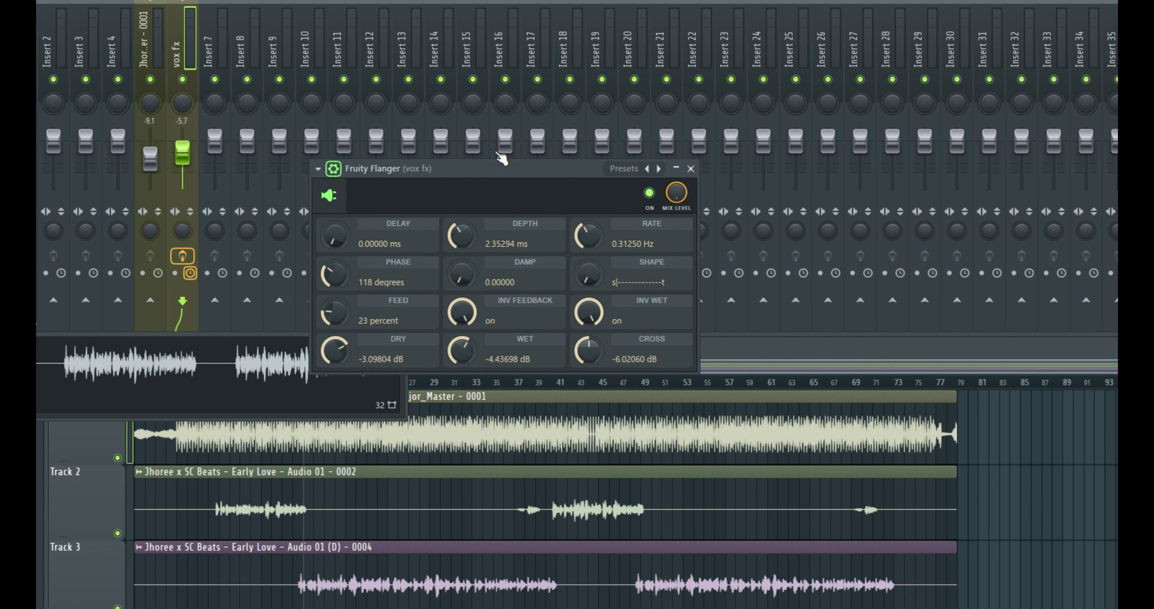
pyautogui.press('space')
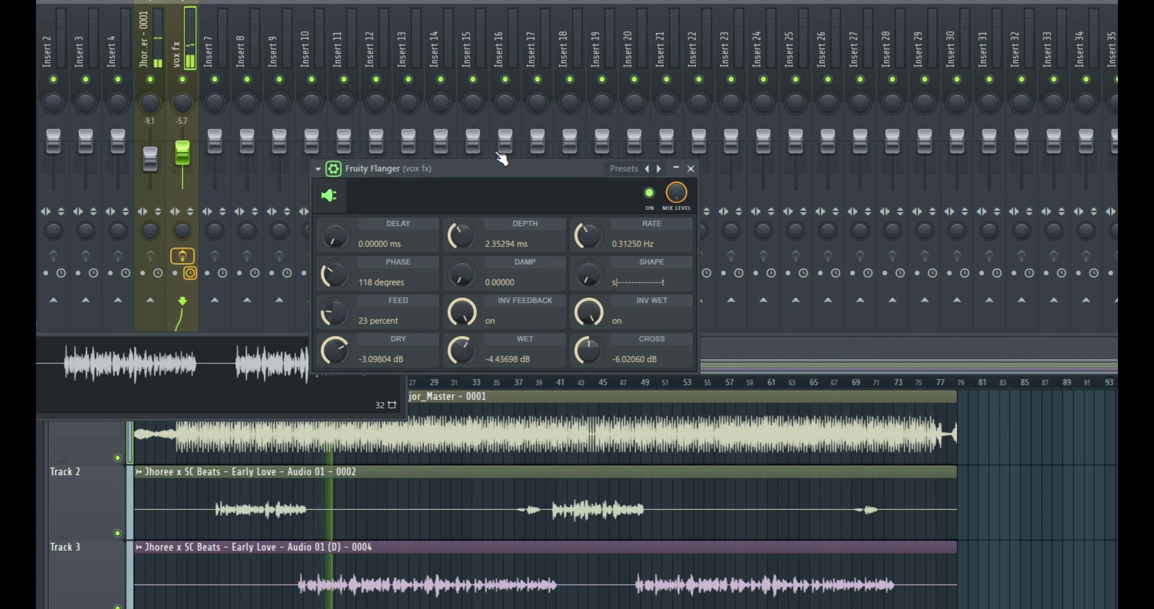
pyautogui.press('space')
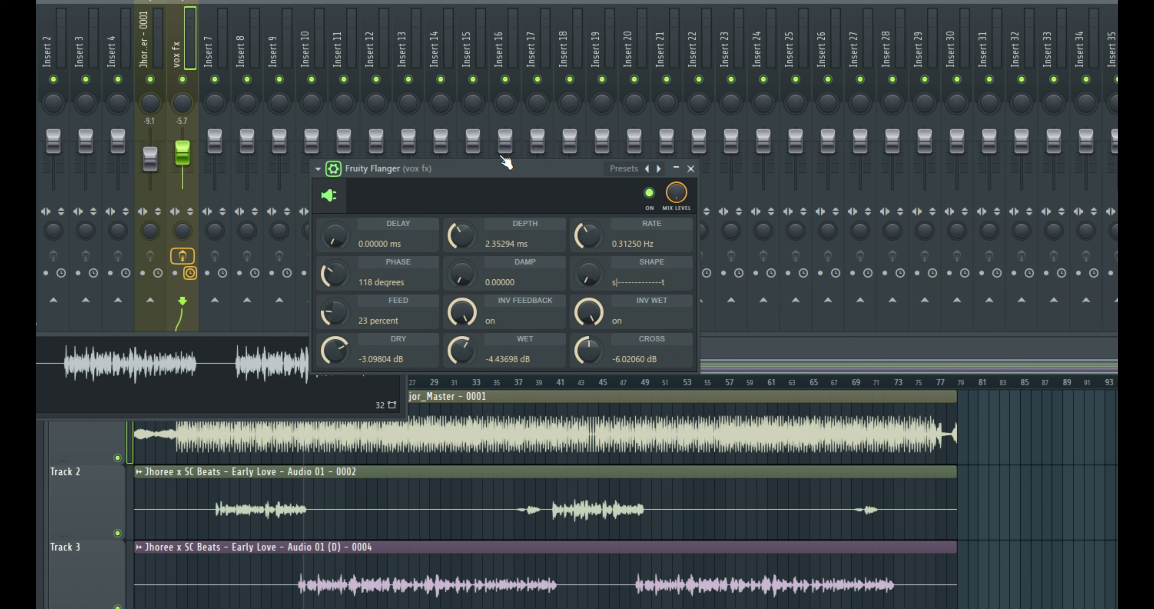
# - Load the Chorusy flanger preset and play the vocal to hear it
pyautogui.click(658, 170)
pyautogui.click(622, 171)
pyautogui.click(646, 170)
pyautogui.click(681, 192)
pyautogui.press('space')
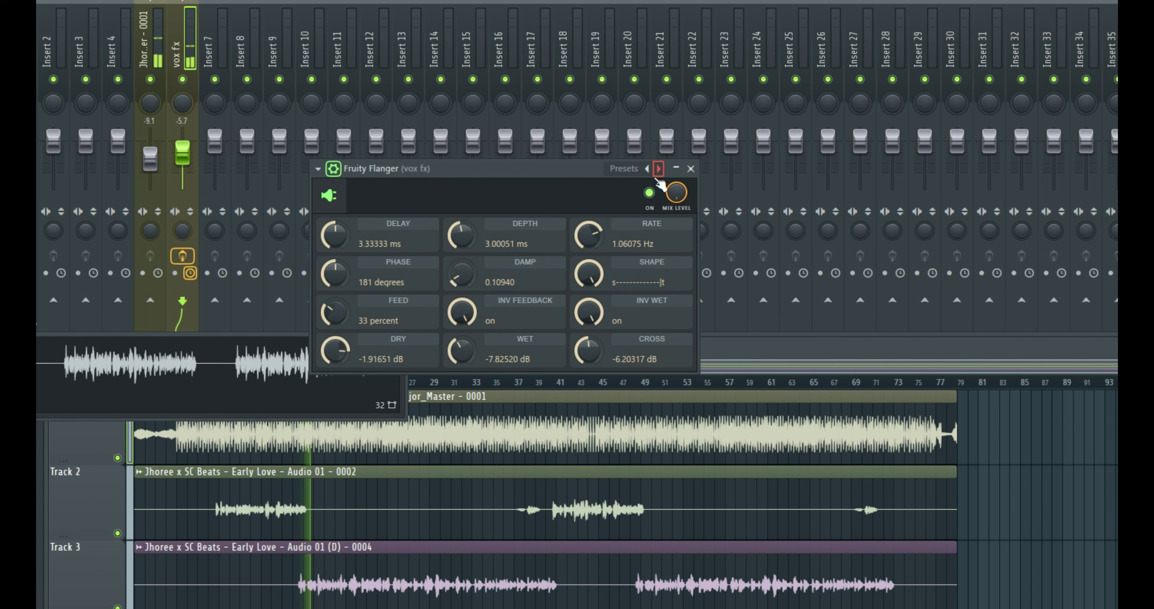
pyautogui.press('space')
# - Try the Classic Deep preset, then return the flanger to its Default preset
pyautogui.click(658, 177)
pyautogui.click(686, 212)
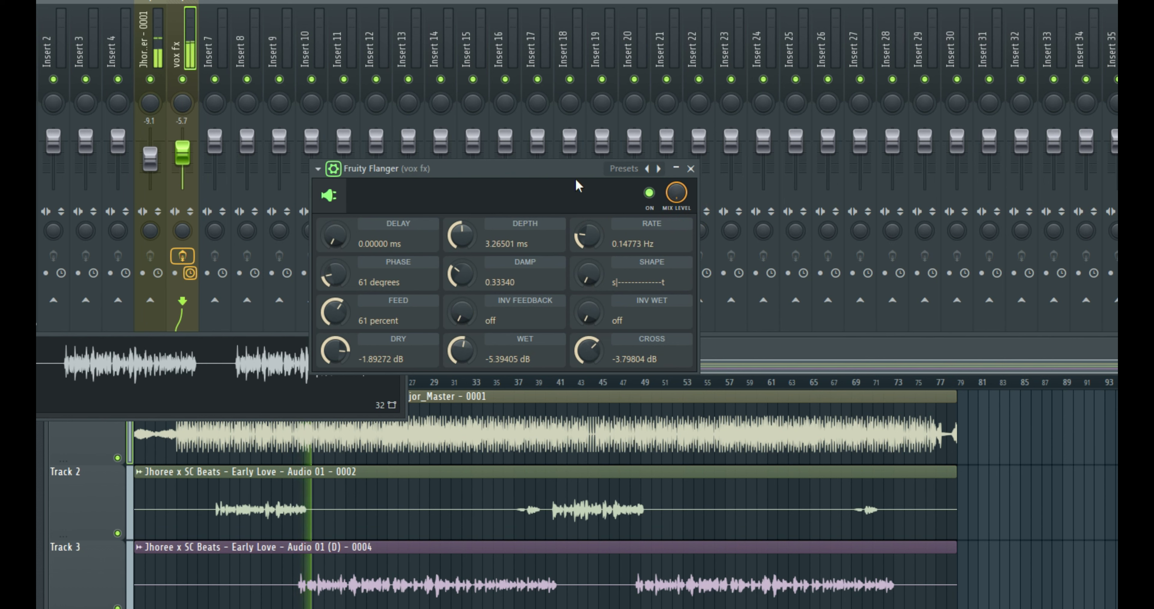
pyautogui.press('space')
pyautogui.click(658, 174)
pyautogui.click(698, 247)
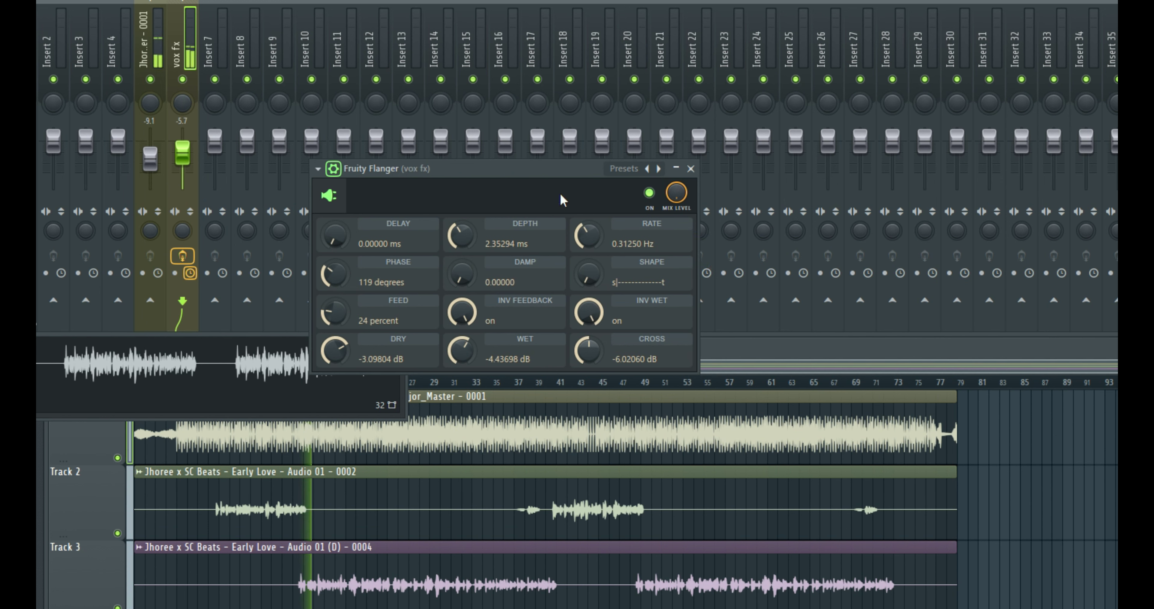
pyautogui.press('space')
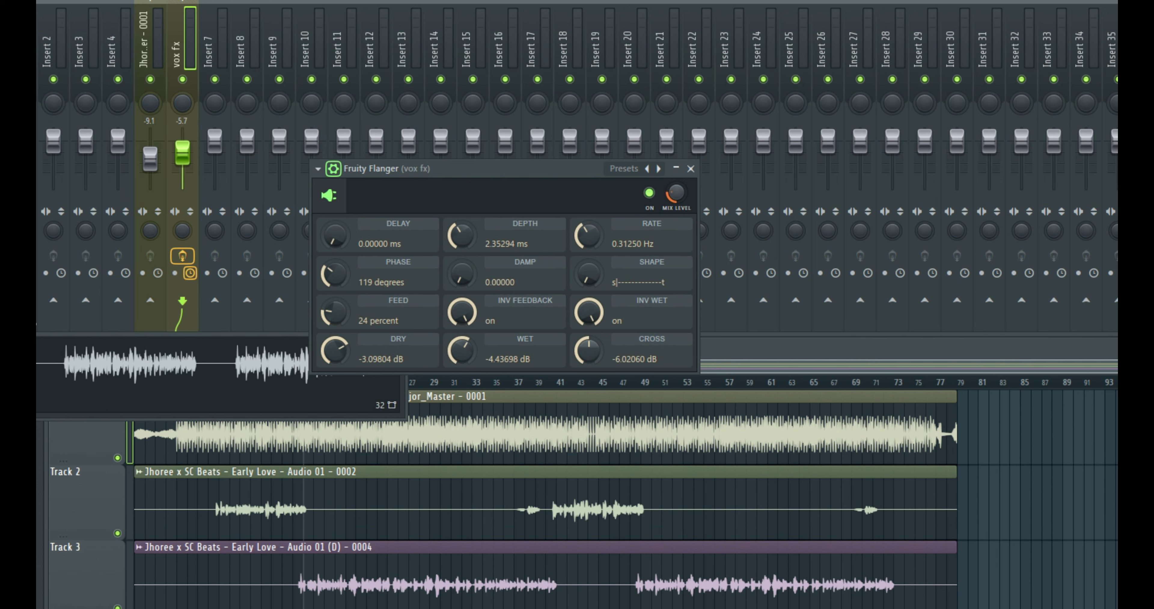
# - Start playback and adjust the flanger's mix level control
pyautogui.click(675, 194)
pyautogui.press('space')
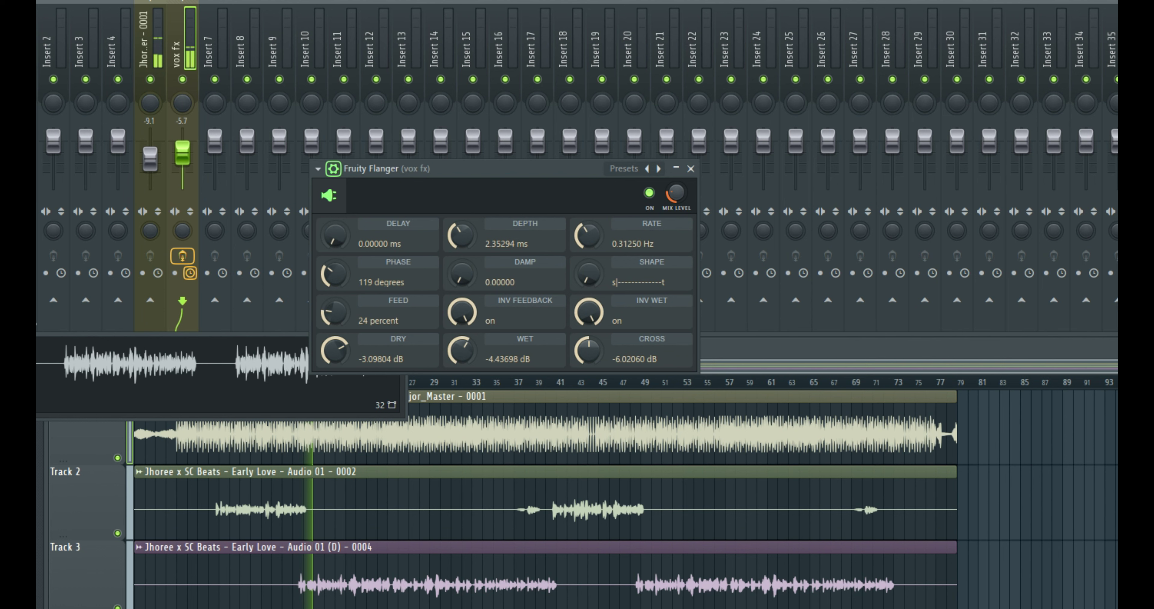
pyautogui.click(674, 193)
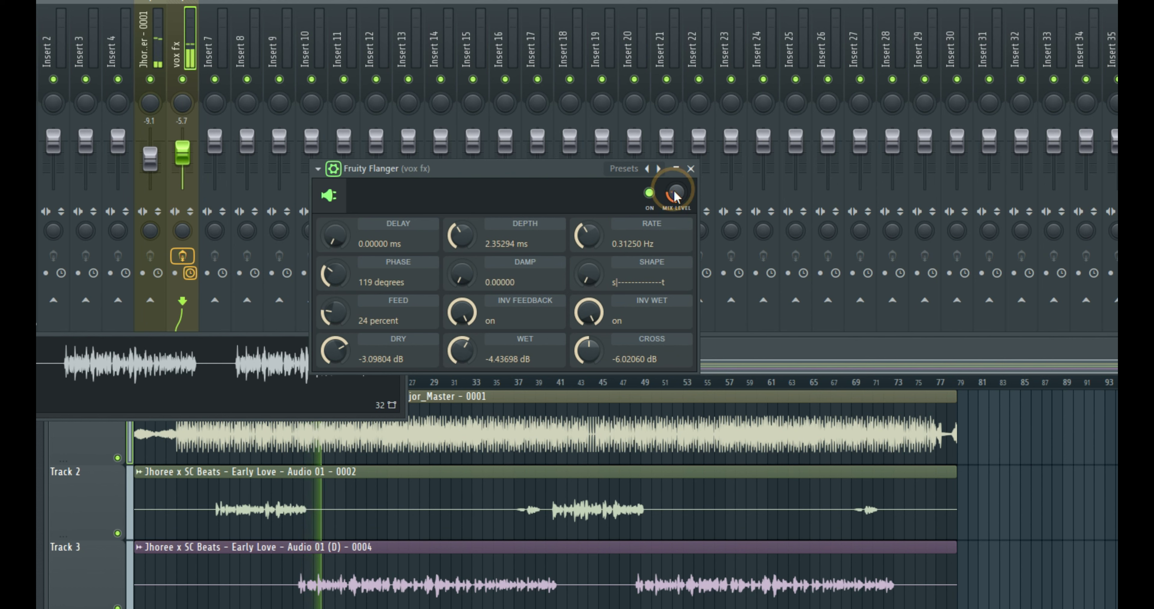
pyautogui.click(674, 194)
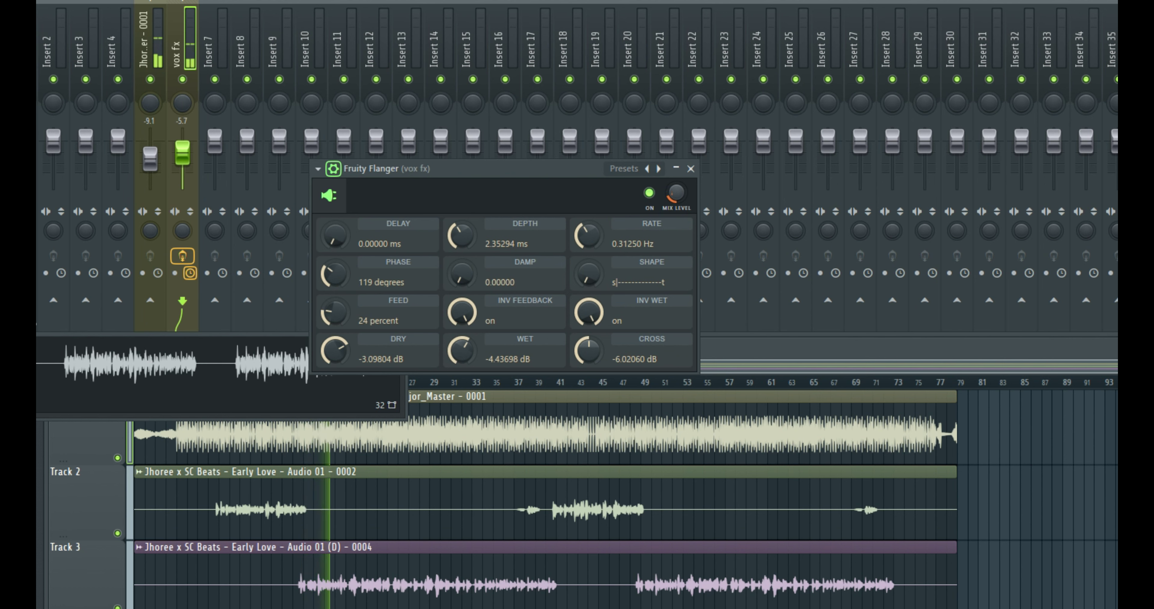
pyautogui.click(674, 194)
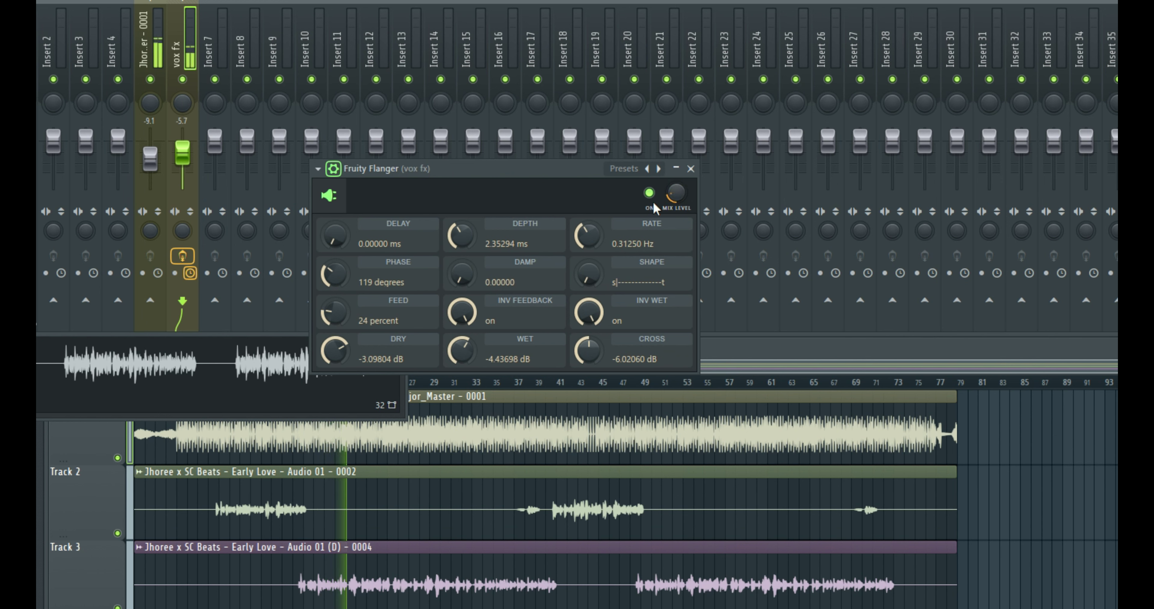
# - Compare the vocal by toggling the flanger off and on, then stop playback
pyautogui.click(649, 193)
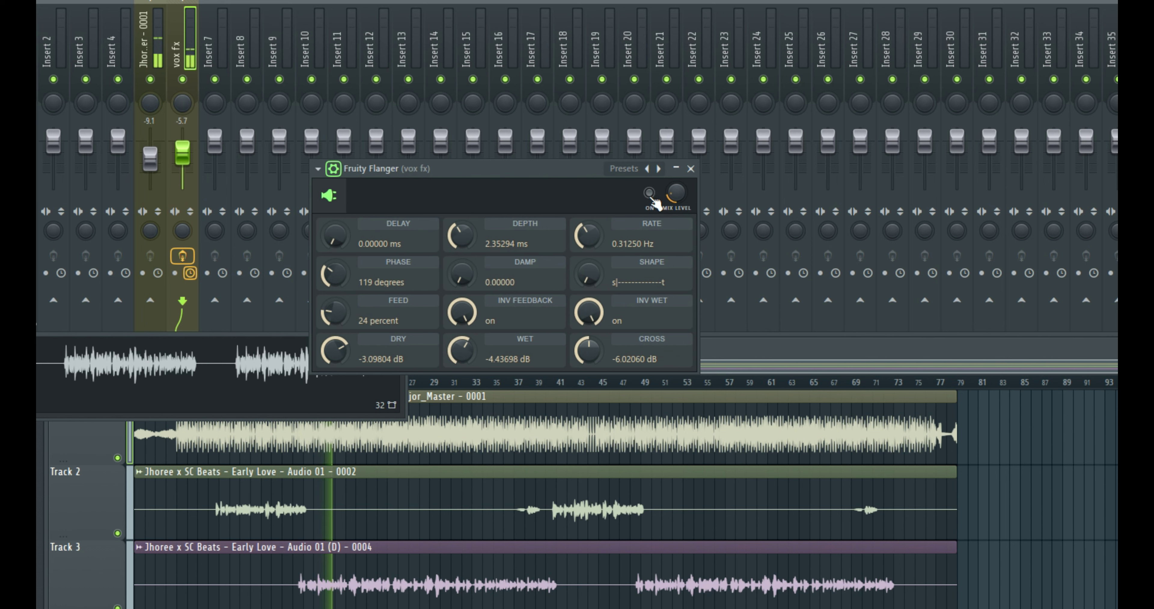
pyautogui.click(649, 193)
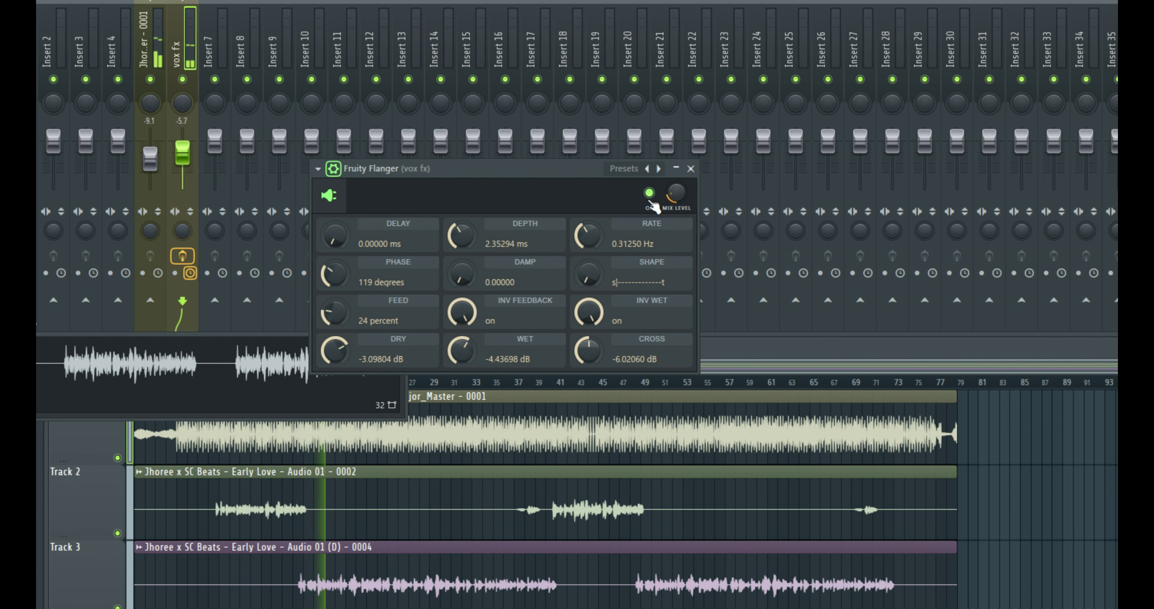
pyautogui.click(650, 202)
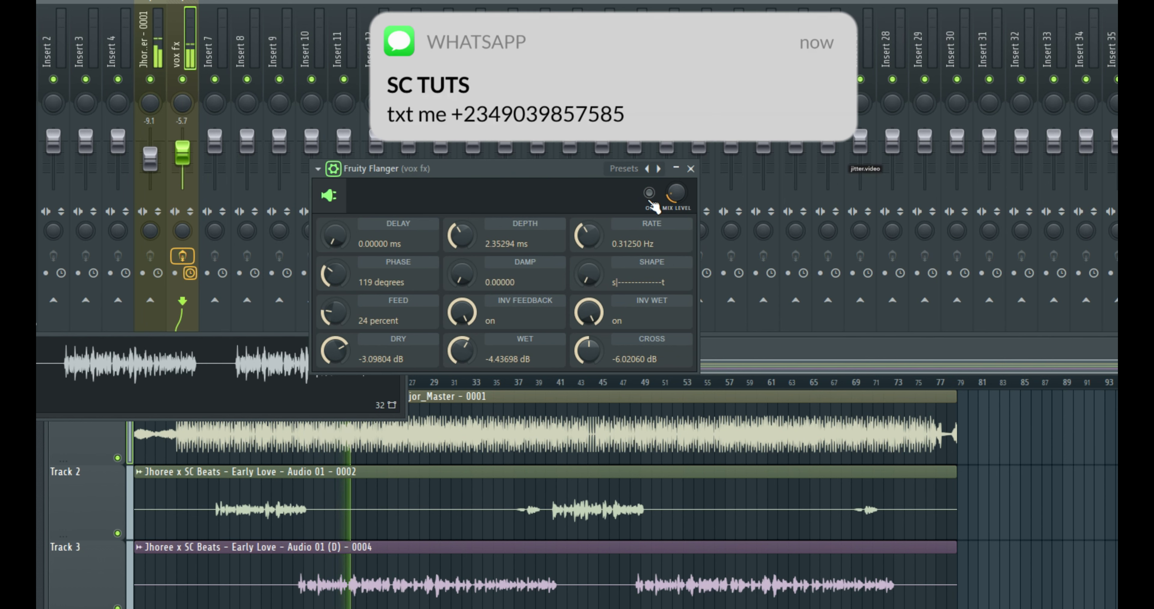
pyautogui.click(650, 196)
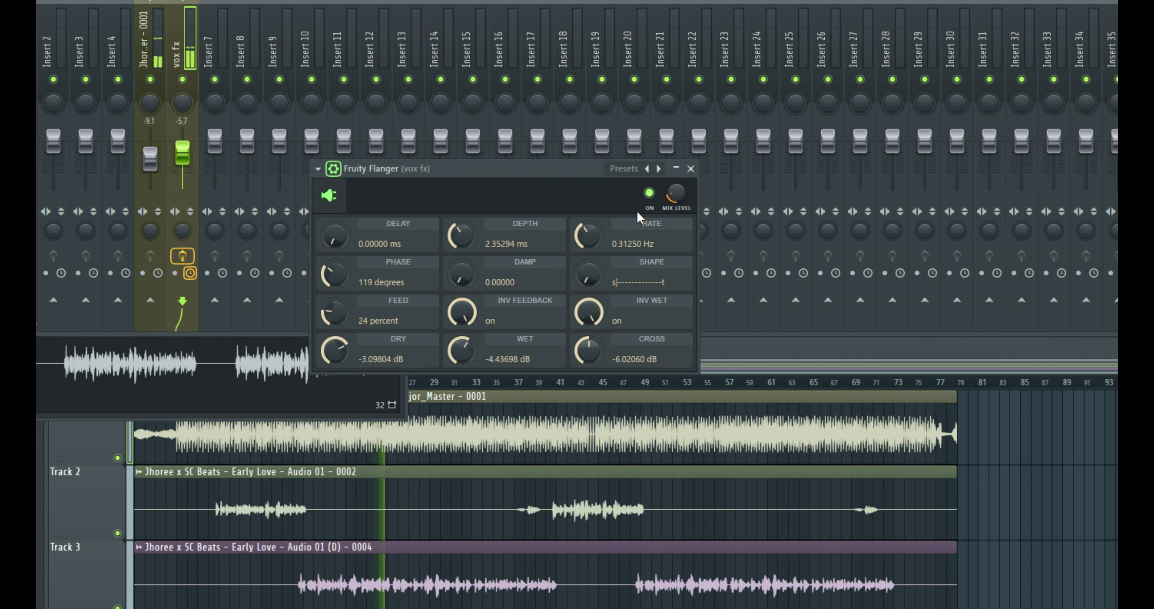
pyautogui.press('space')
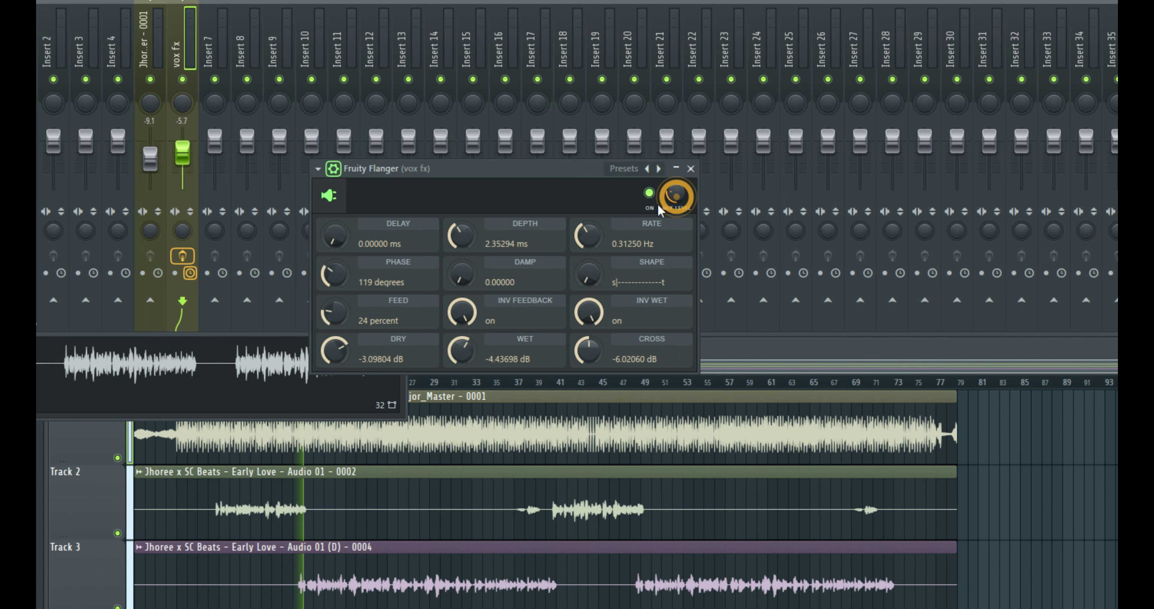
# - Replay, raise the flanger mix level slightly, and bypass it to hear the dry vocal
pyautogui.press('space')
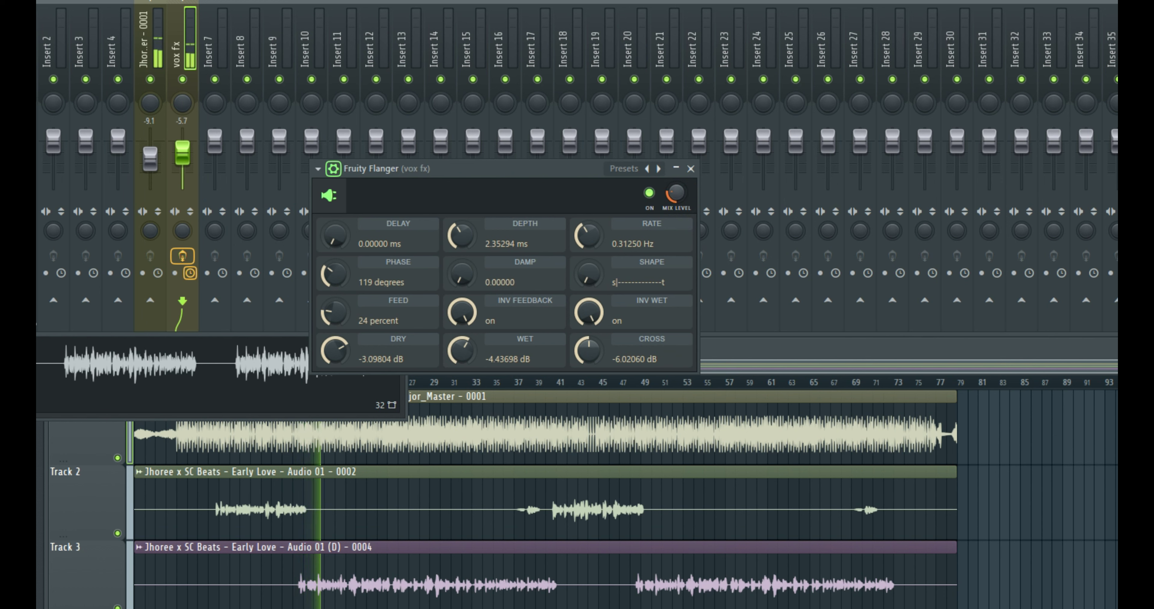
pyautogui.moveTo(674, 200); pyautogui.dragTo(673, 196)
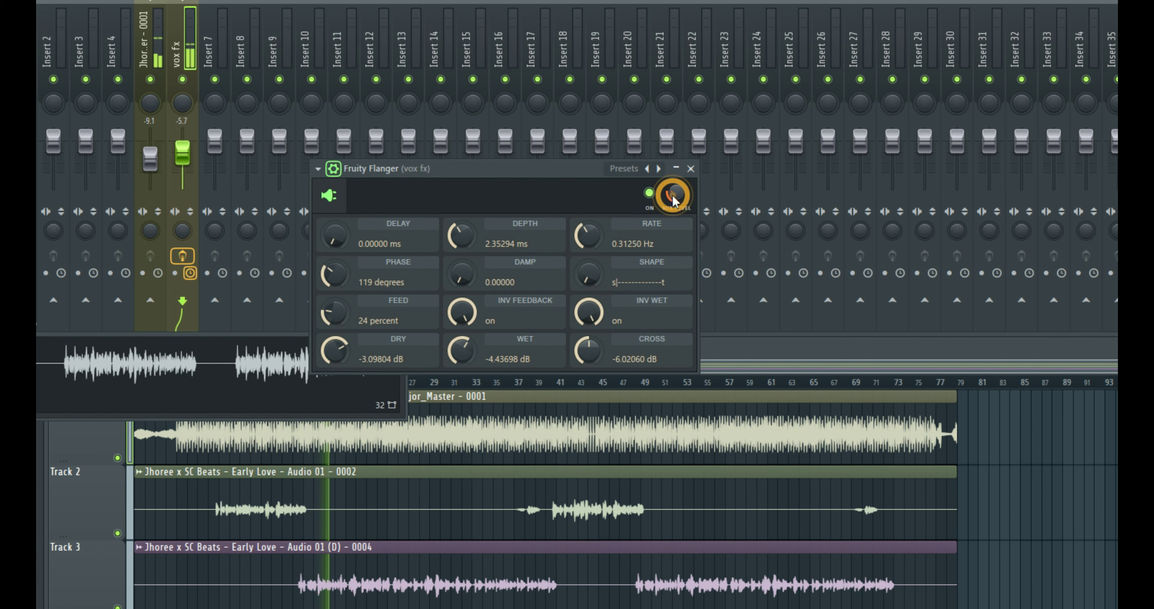
pyautogui.click(656, 202)
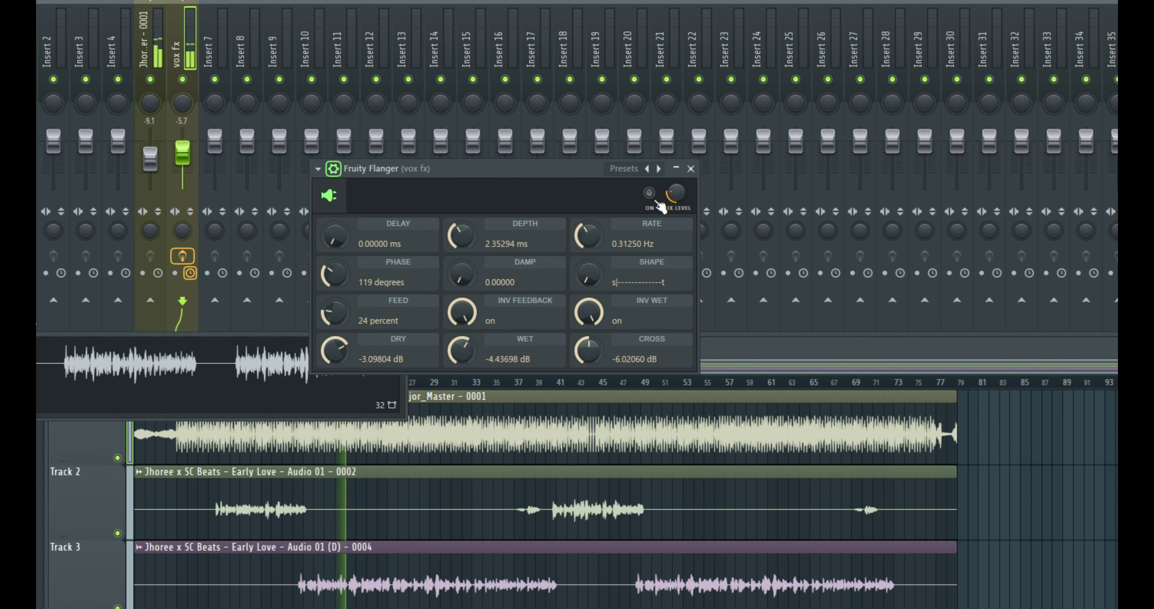
# - Move the flanger window higher and audition the vocal once more
pyautogui.press('space')
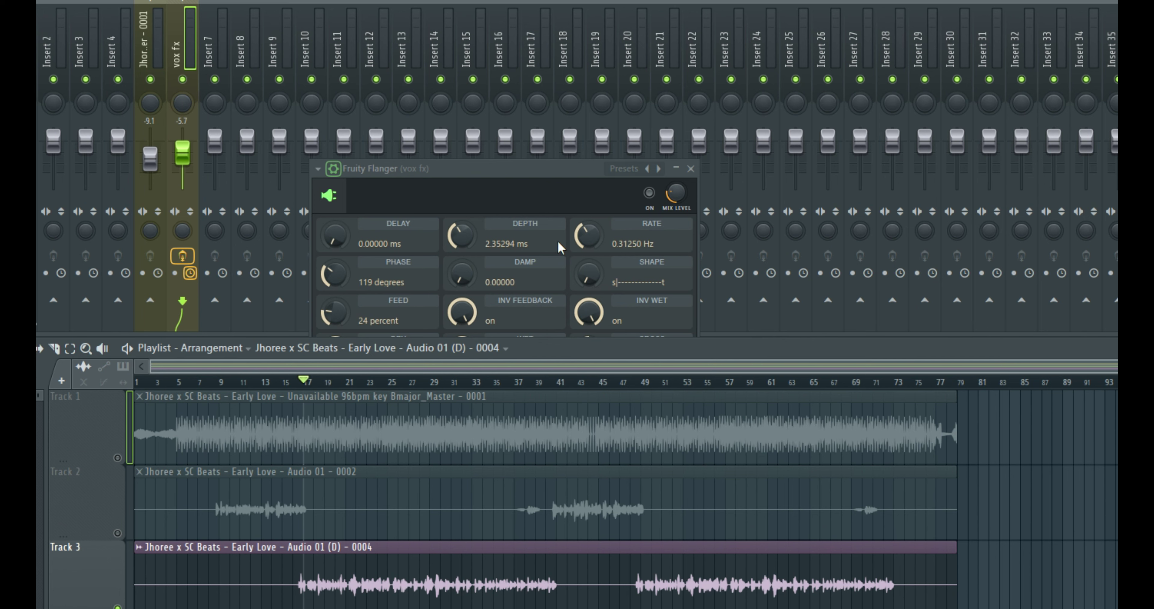
pyautogui.moveTo(563, 188); pyautogui.dragTo(577, 137)
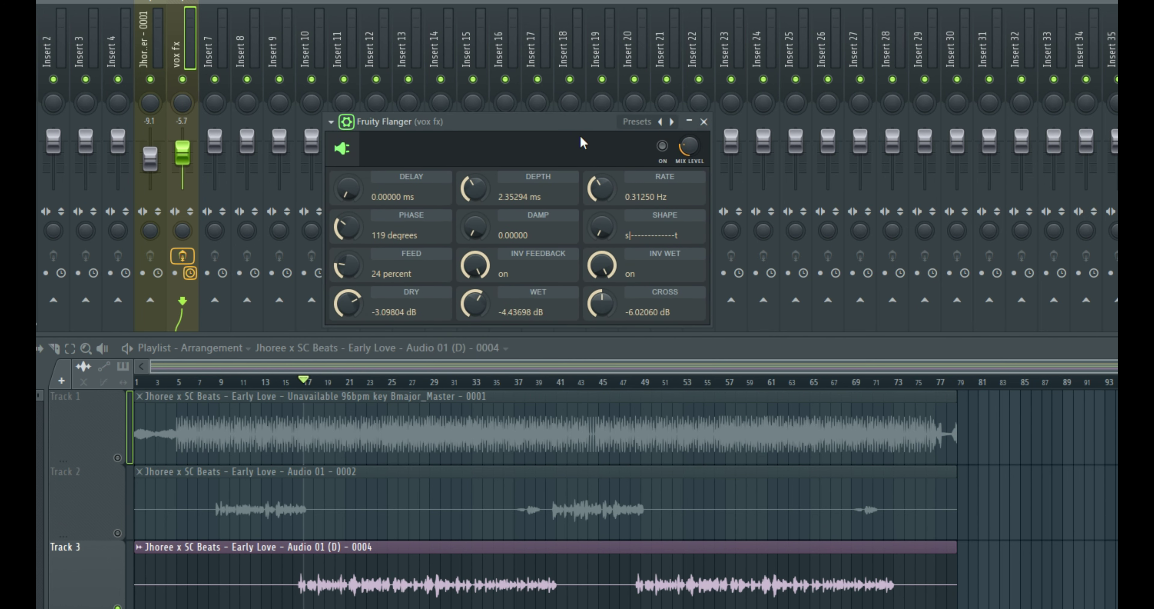
pyautogui.press('space')
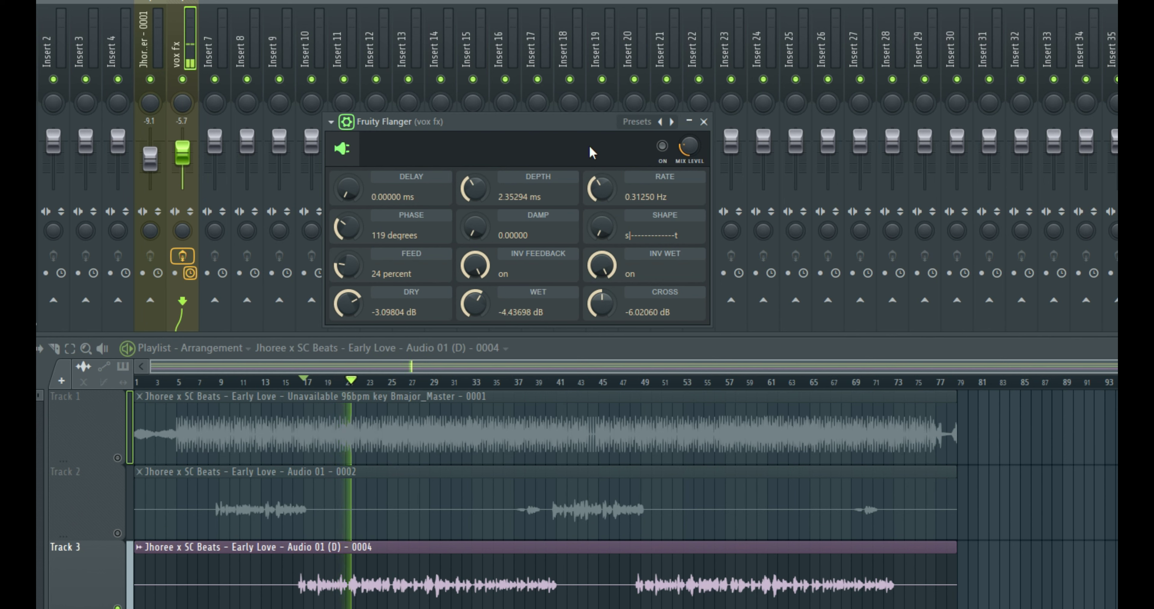
pyautogui.press('space')
# - Play from bar 17 and compare the vocal with the flanger on and bypassed
pyautogui.click(666, 152)
pyautogui.press('space')
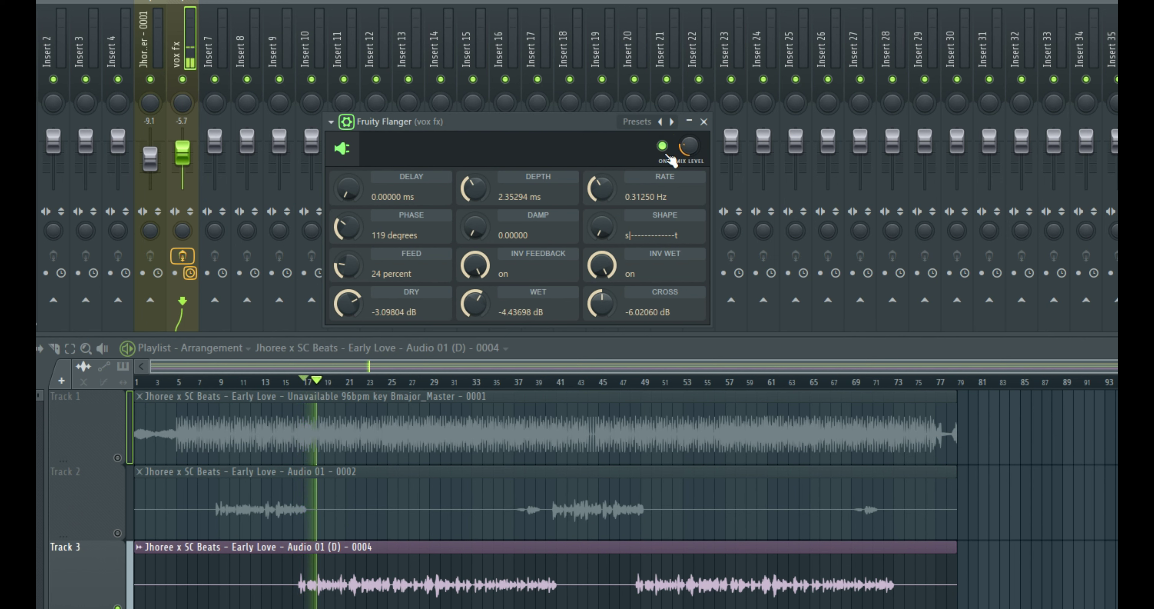
pyautogui.click(665, 152)
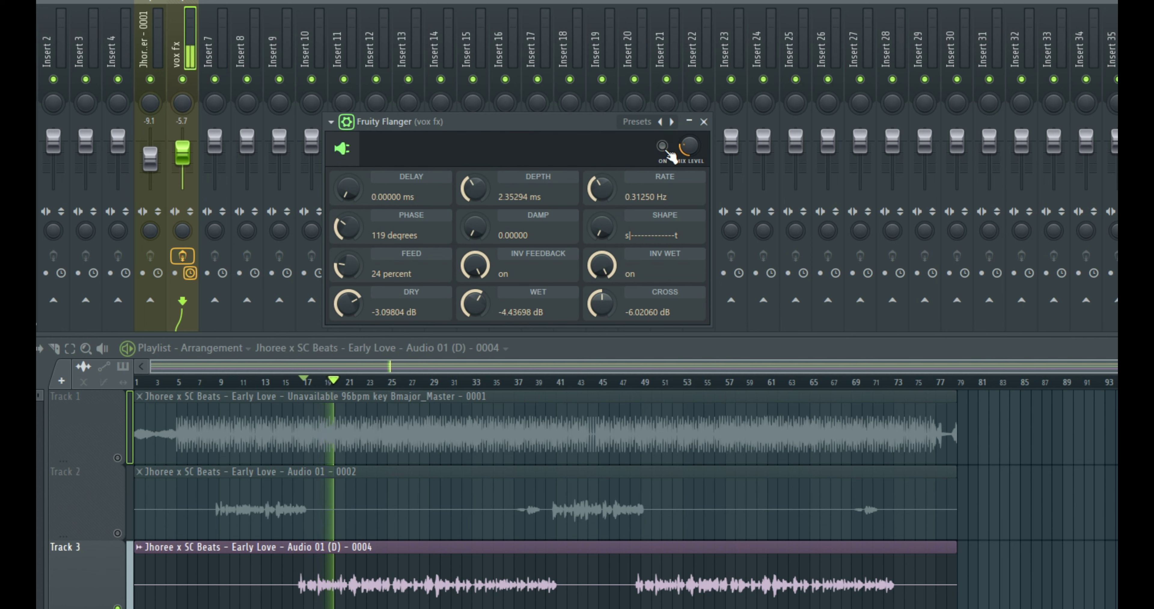
pyautogui.click(665, 152)
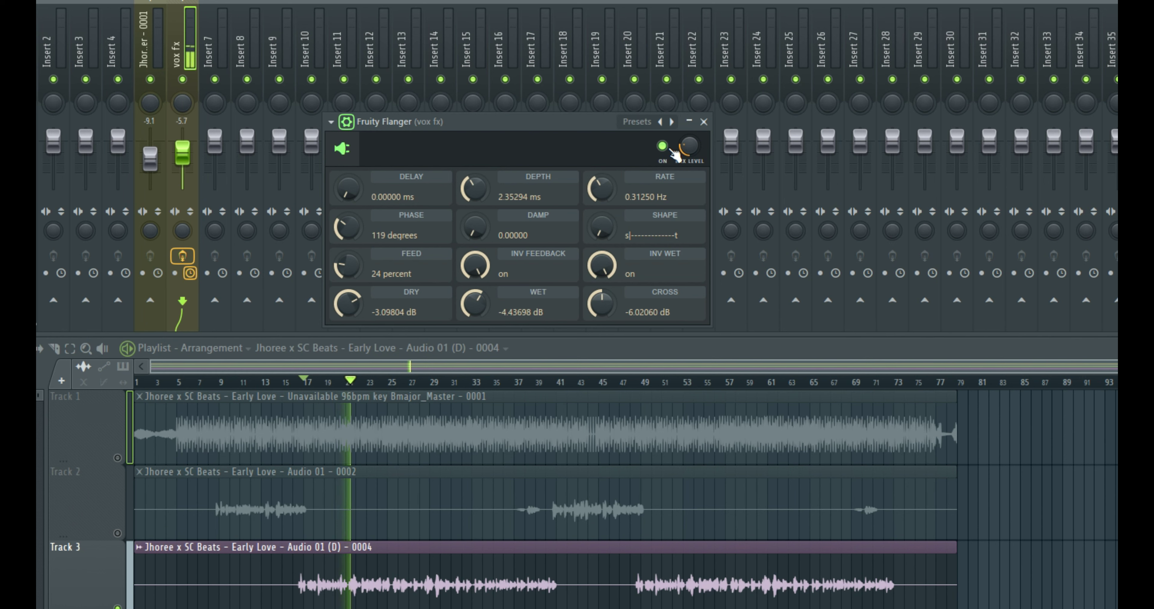
pyautogui.click(672, 152)
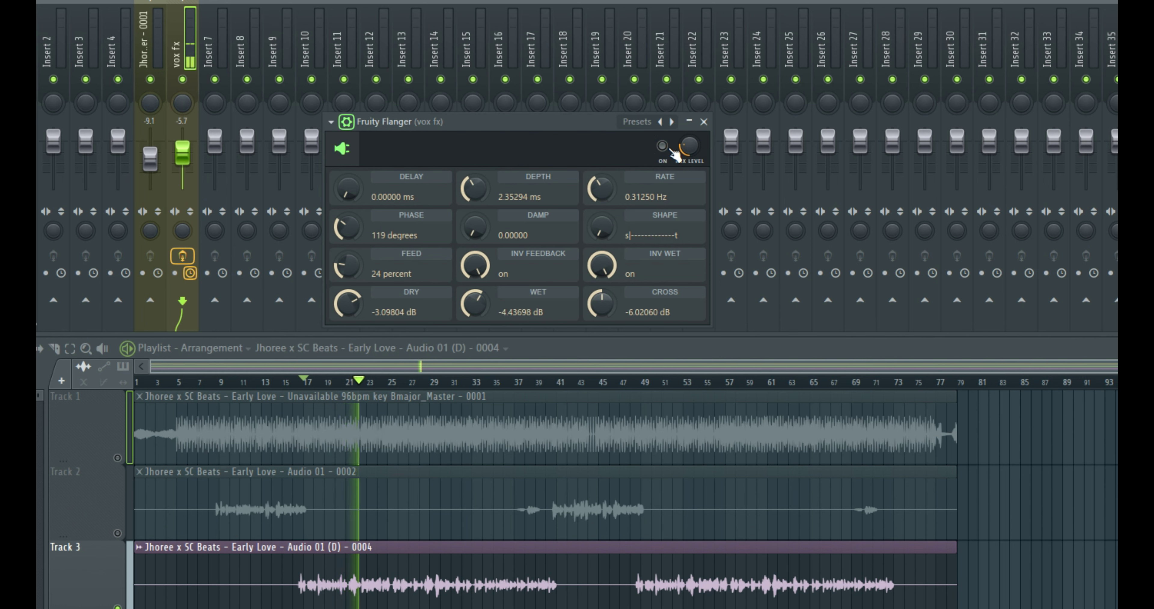
pyautogui.press('space')
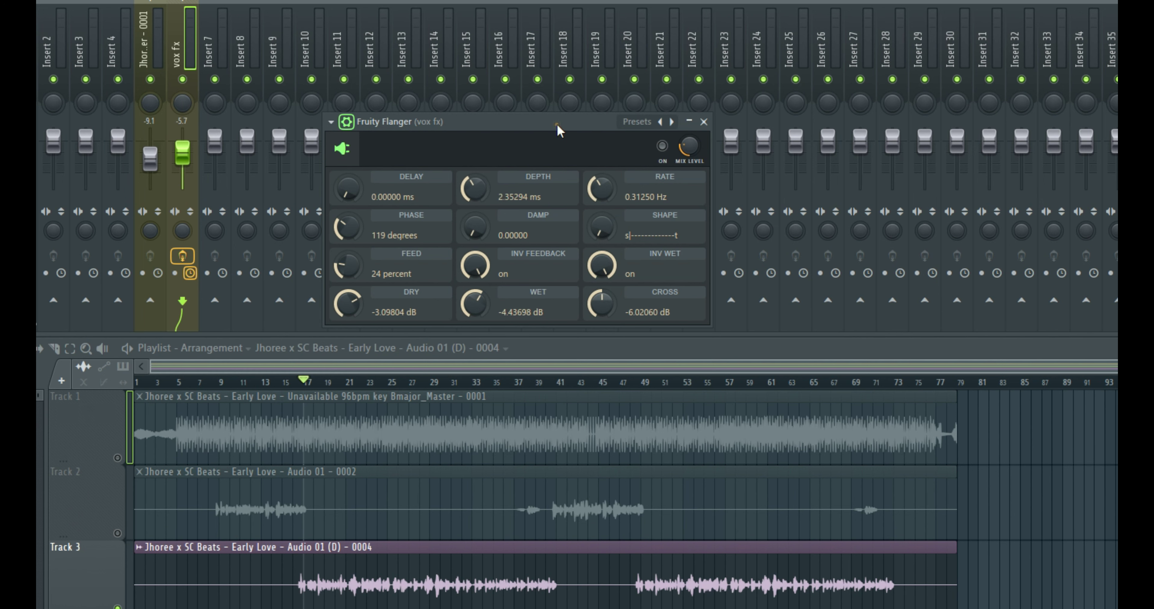
# - Switch the flanger back on during playback and lower its mix level
pyautogui.moveTo(557, 123); pyautogui.dragTo(586, 97)
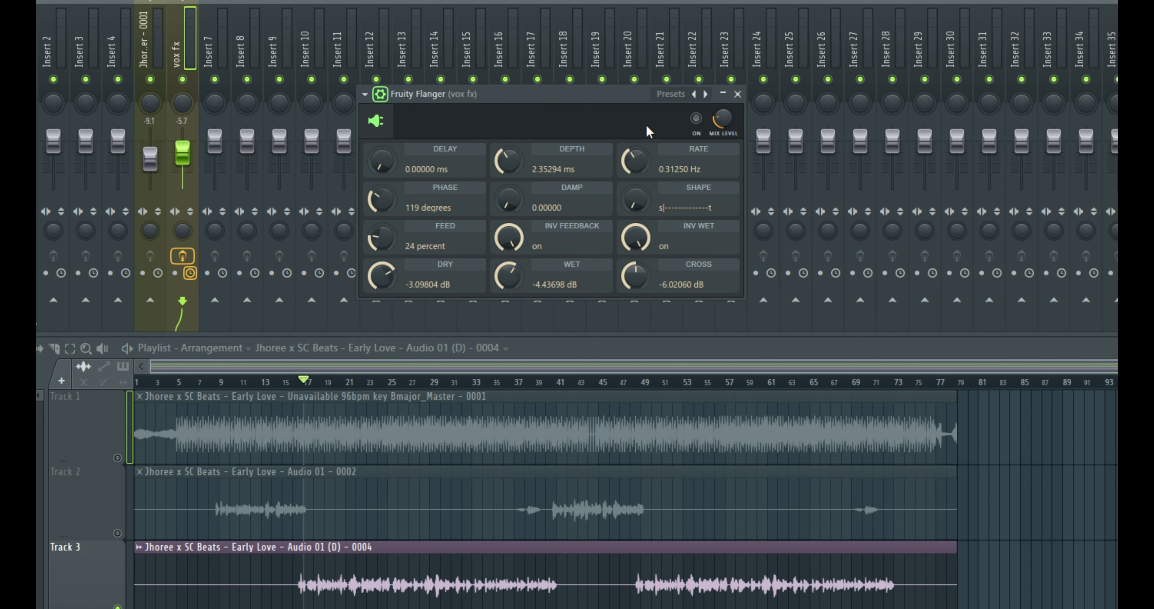
pyautogui.press('space')
pyautogui.click(696, 119)
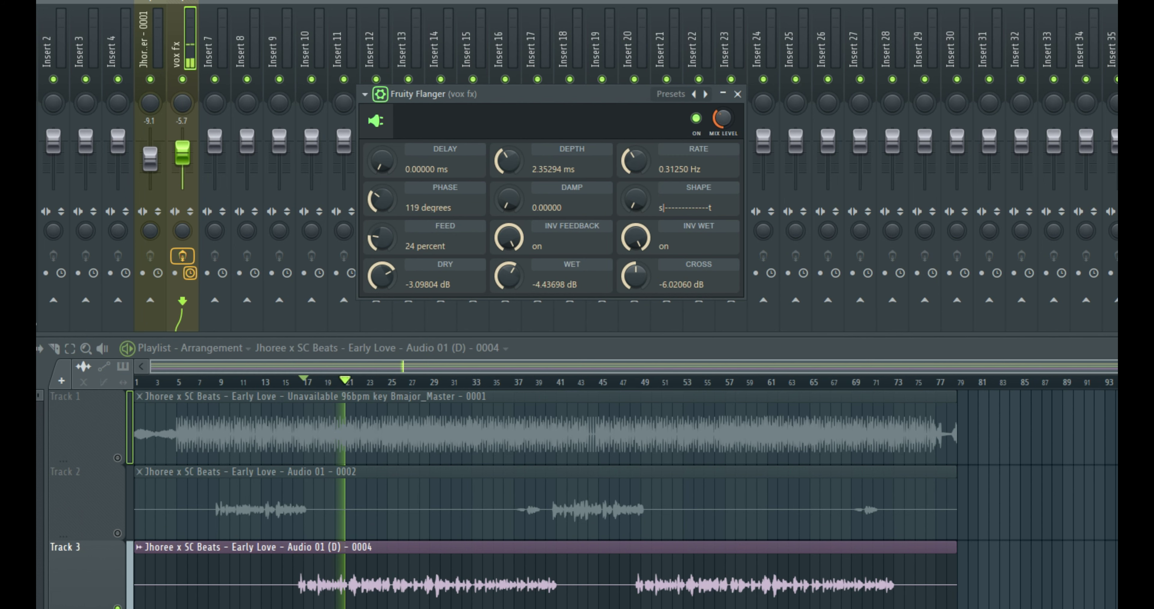
pyautogui.moveTo(726, 121); pyautogui.dragTo(632, 141)
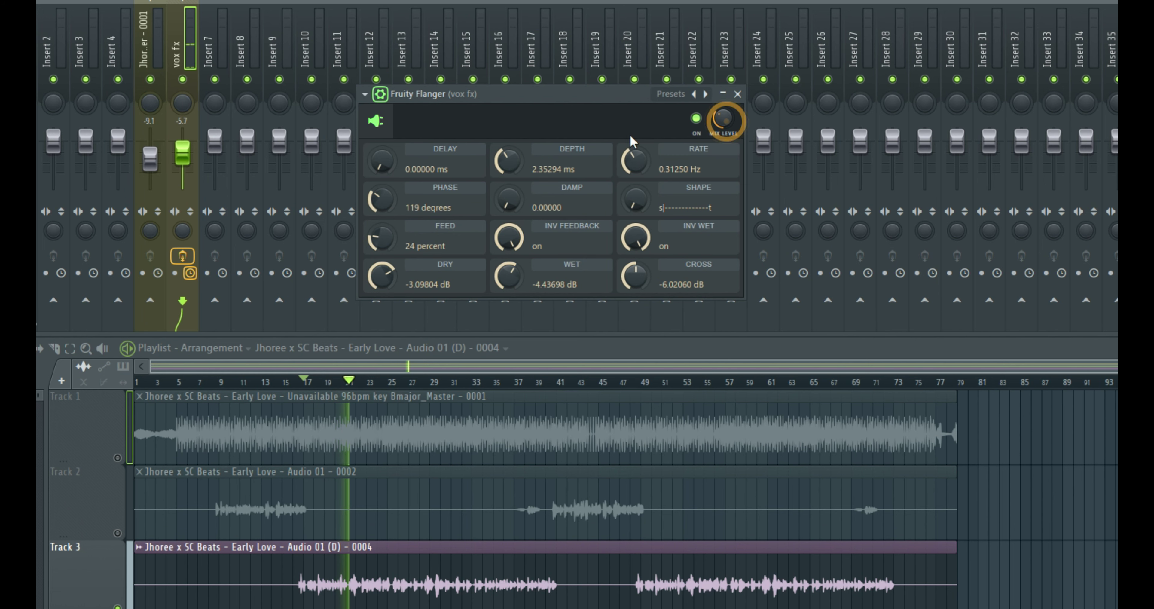
# - Unmute tracks 1 and 2 and compare the flanger on and bypassed in the full mix
pyautogui.rightClick(118, 605)
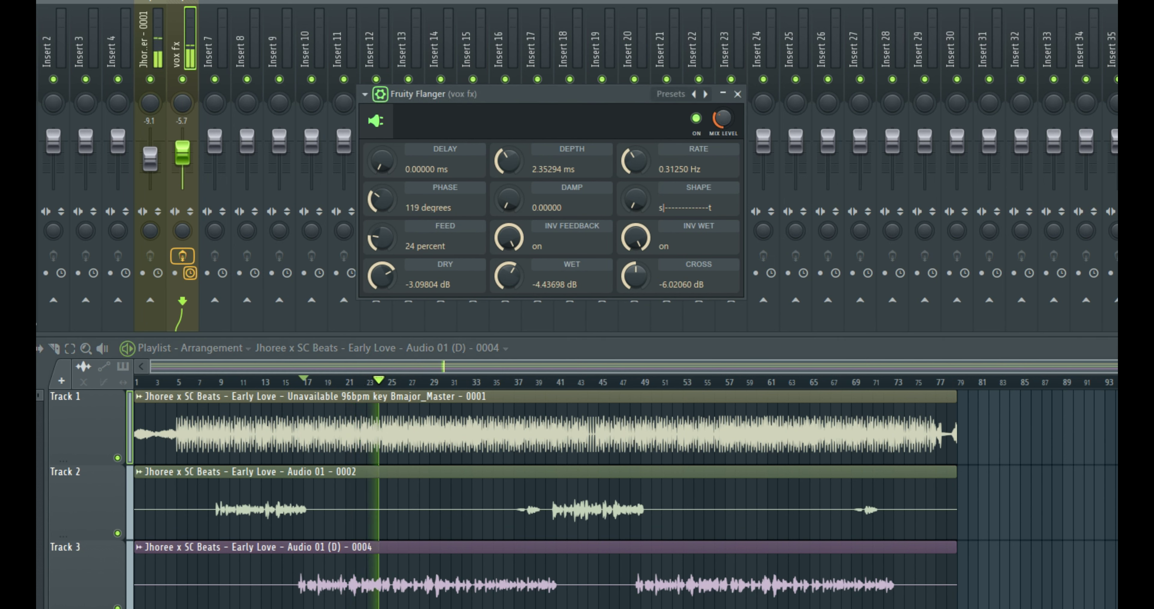
pyautogui.click(697, 120)
pyautogui.click(697, 119)
pyautogui.click(697, 119)
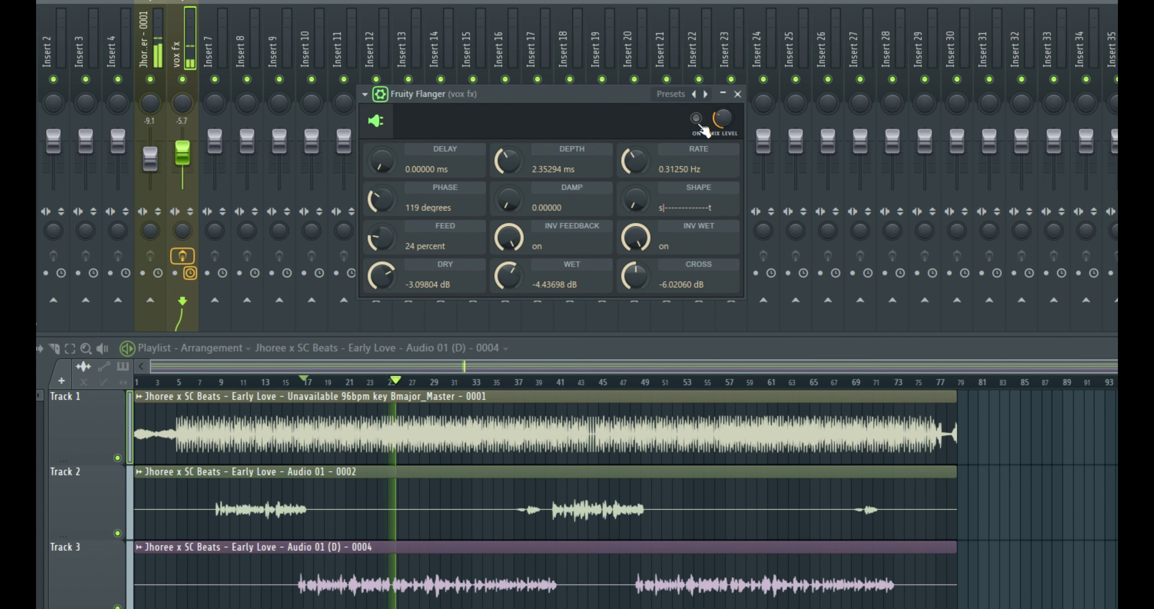
pyautogui.click(697, 120)
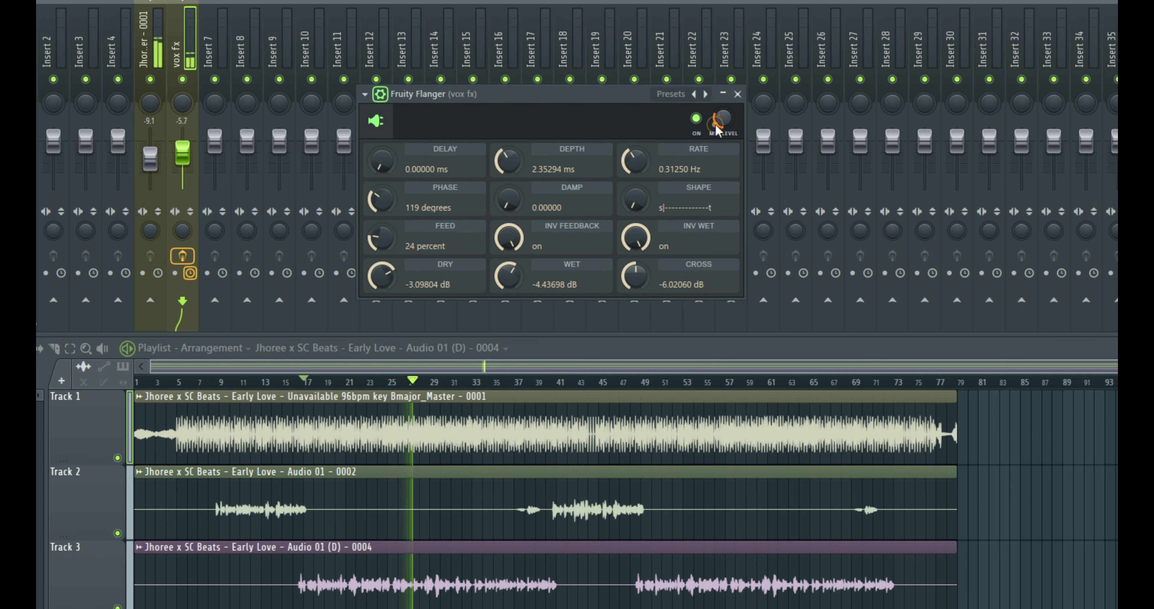
# - Adjust the flanger's mix level control, then stop playback
pyautogui.scroll(2, 717, 131)
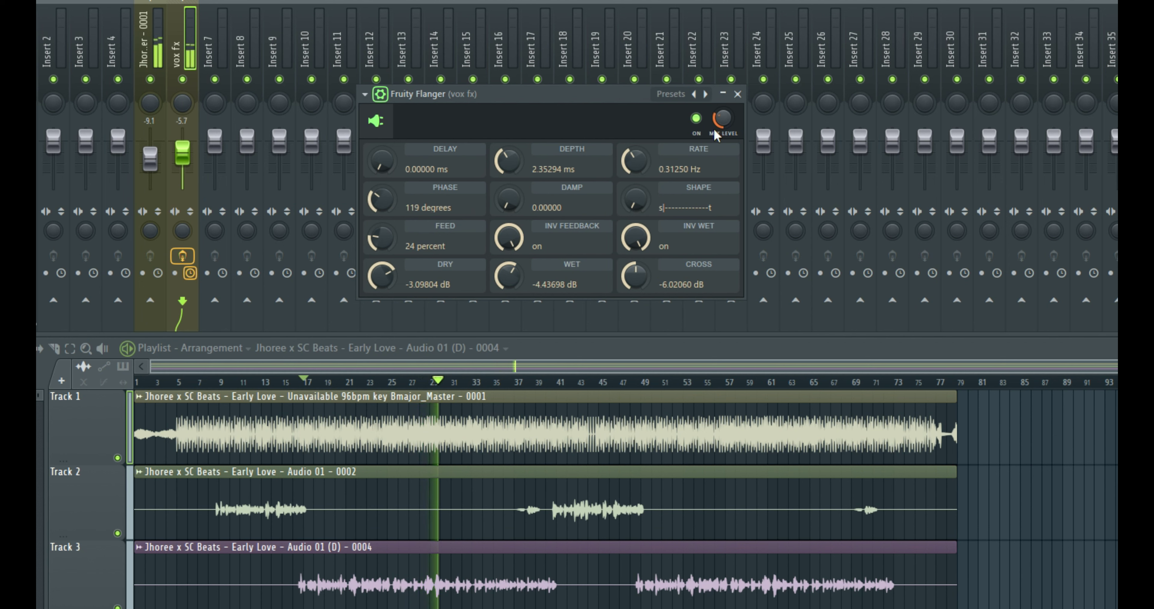
pyautogui.click(719, 123)
pyautogui.click(718, 120)
pyautogui.press('space')
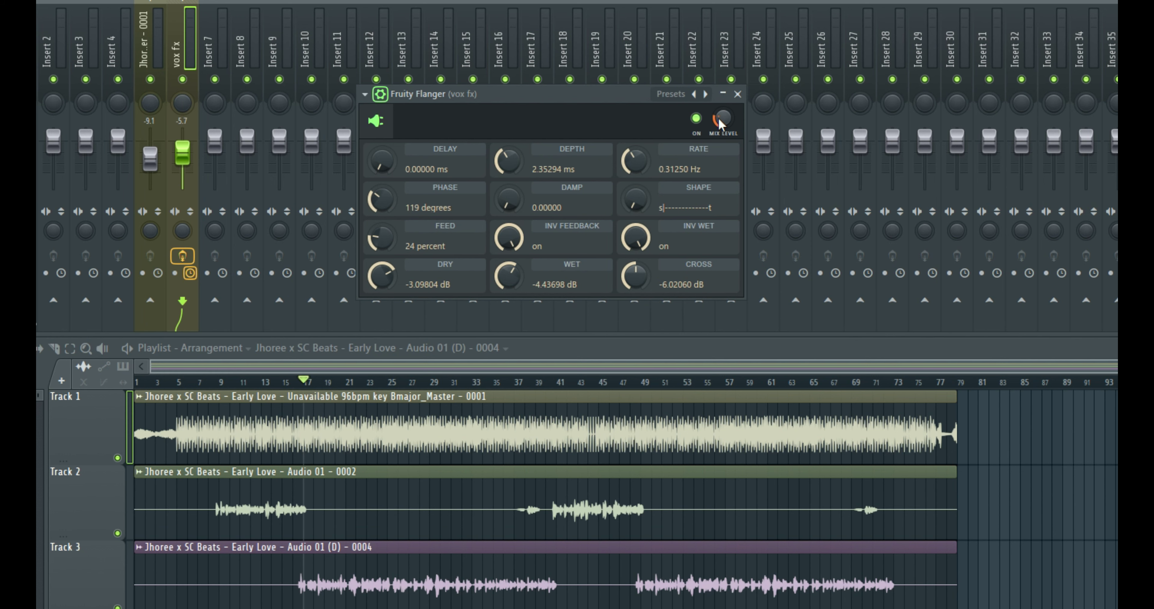
# - Raise the flanger mix level, move EQ band 7 to about 7530 Hz, and close the EQ
pyautogui.moveTo(720, 123); pyautogui.dragTo(719, 112)
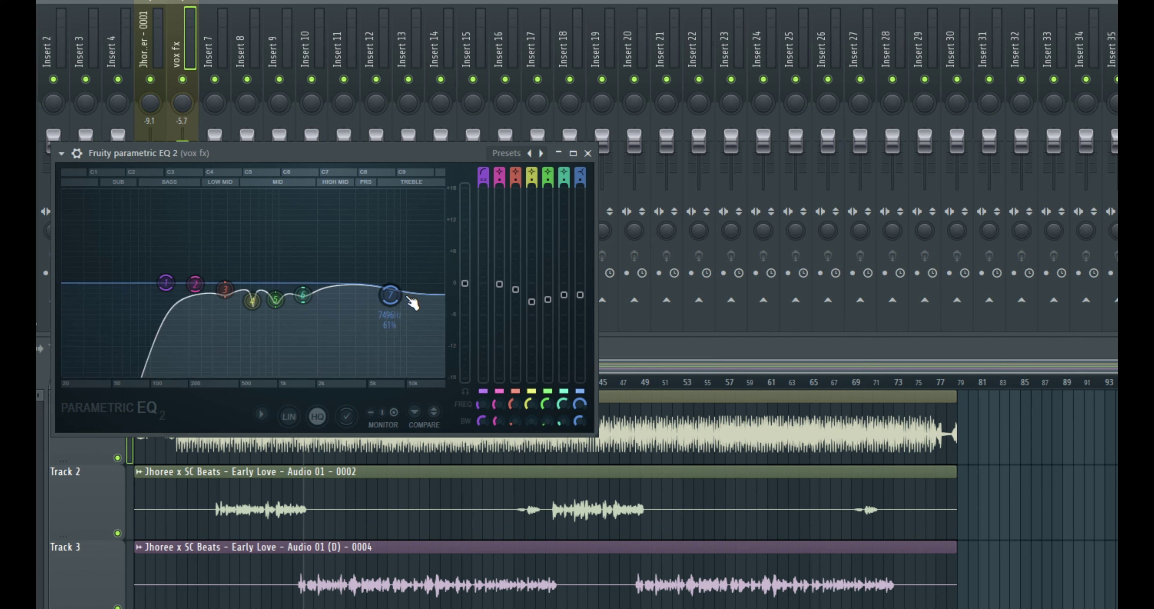
pyautogui.moveTo(391, 299)
pyautogui.moveTo(392, 304); pyautogui.dragTo(394, 304)
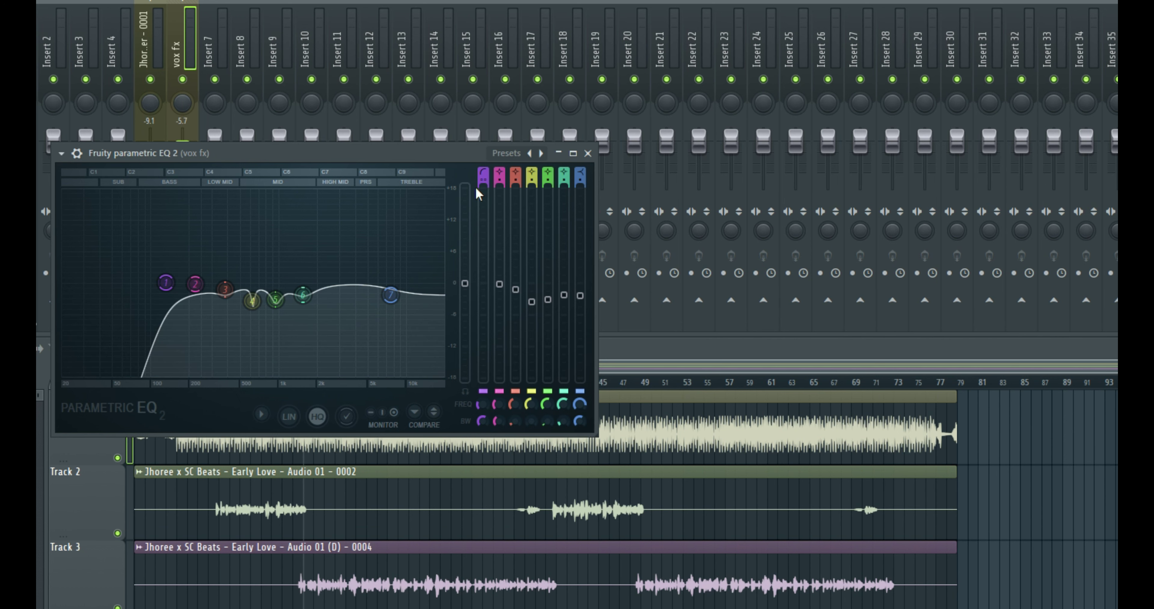
pyautogui.click(588, 153)
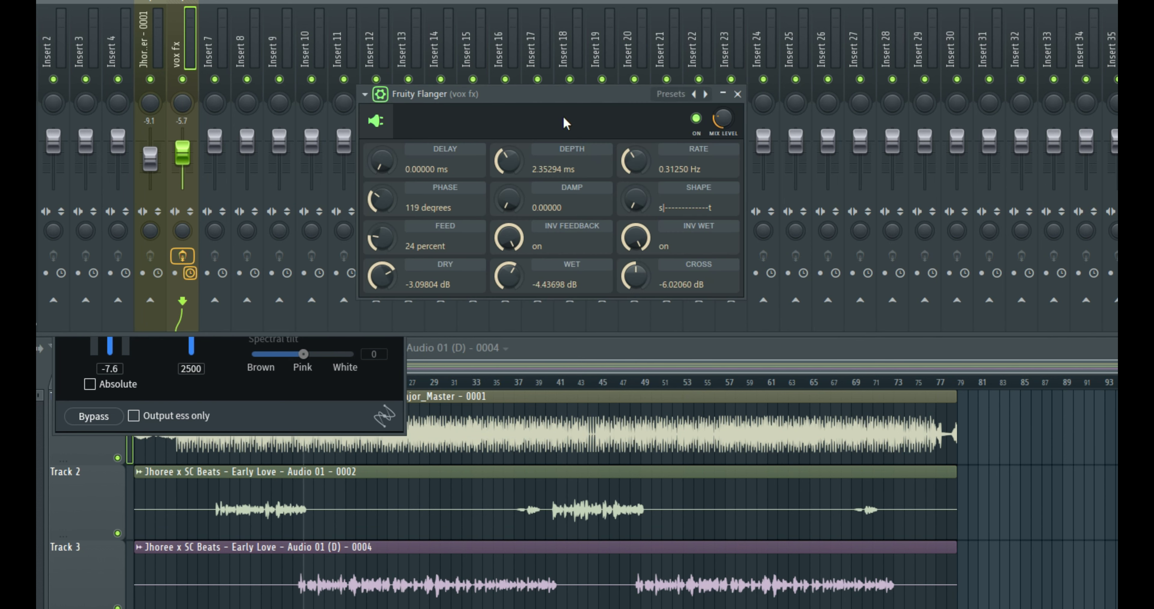
pyautogui.moveTo(548, 98); pyautogui.dragTo(634, 105)
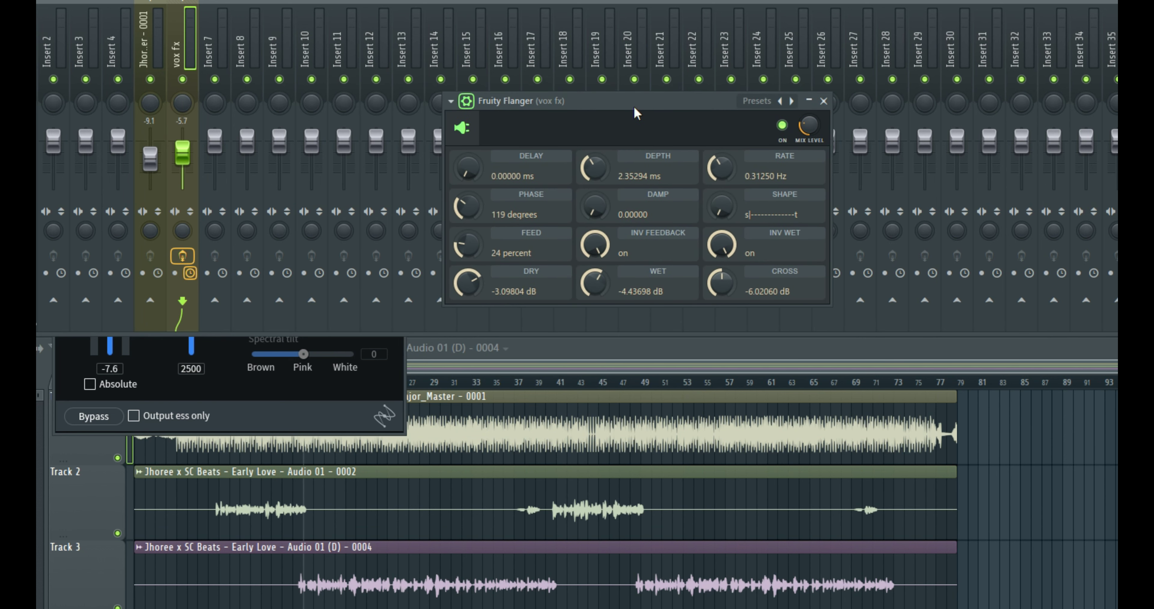